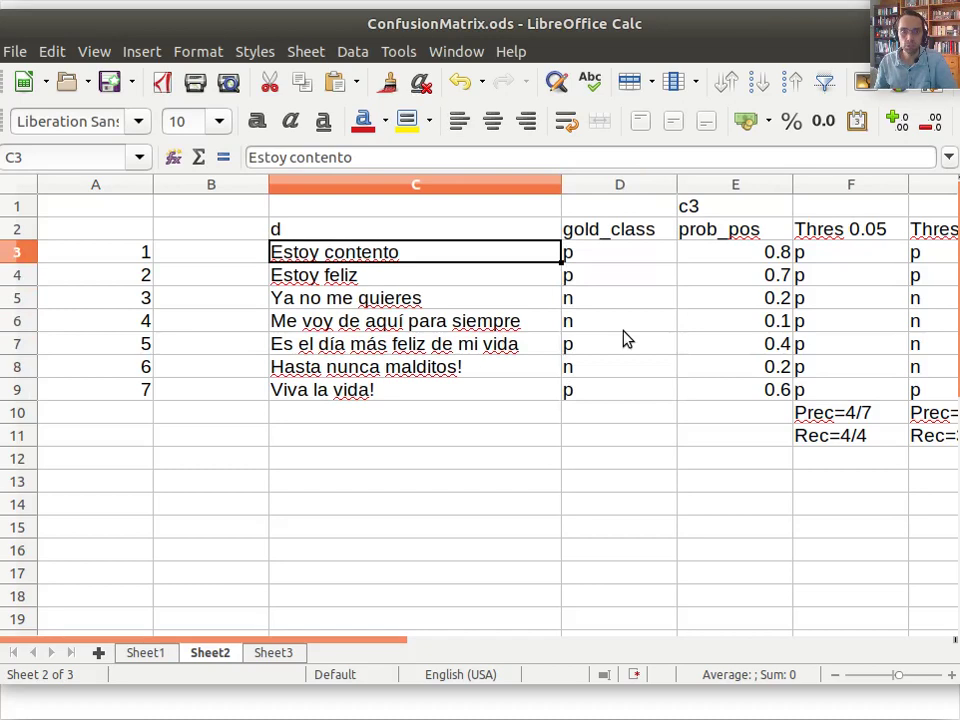
Step: Examine the prob_pos values that classifier c3 gives each sentence on Sheet2, from row 3 to row 9
{"action": "key", "text": "Right"}
{"action": "key", "text": "Right"}
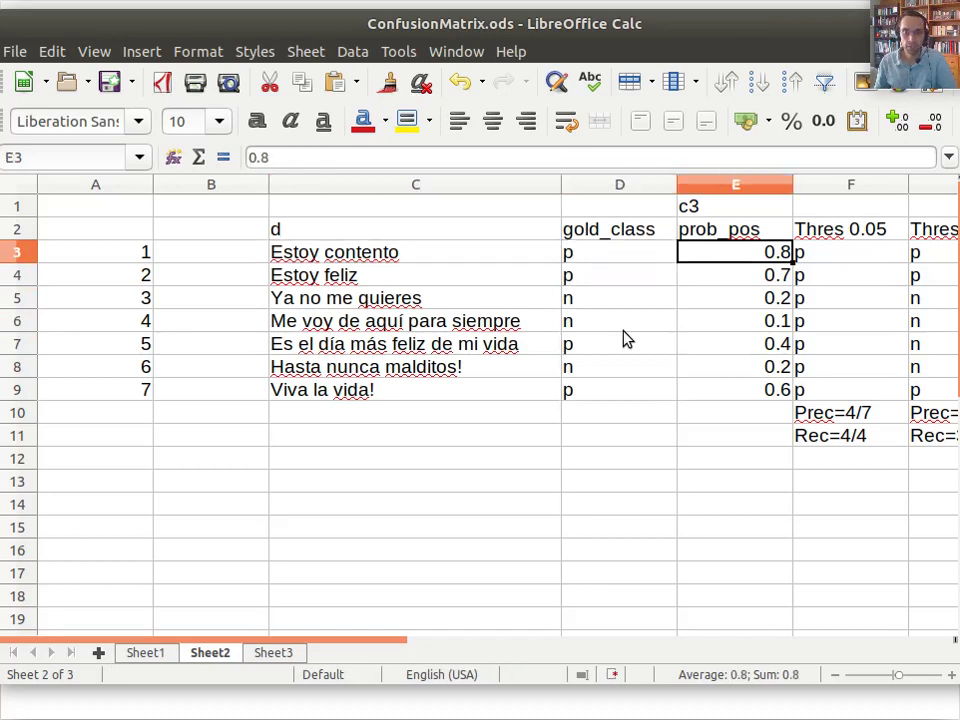
{"action": "key", "text": "Down"}
{"action": "key", "text": "Down"}
{"action": "key", "text": "Down"}
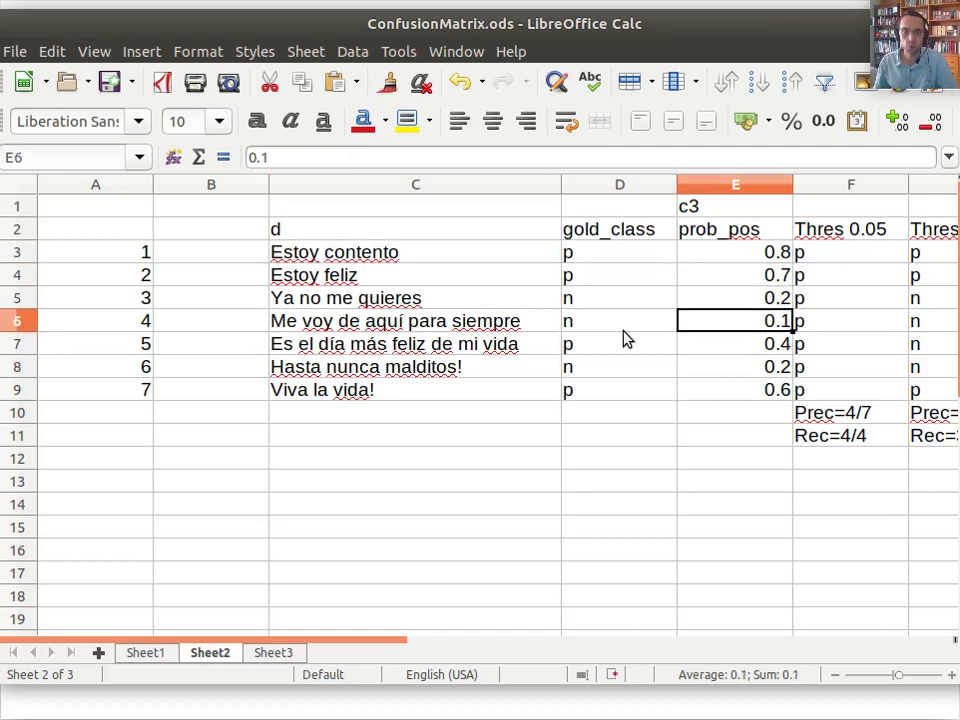
{"action": "key", "text": "Down"}
{"action": "key", "text": "Down"}
{"action": "key", "text": "Down"}
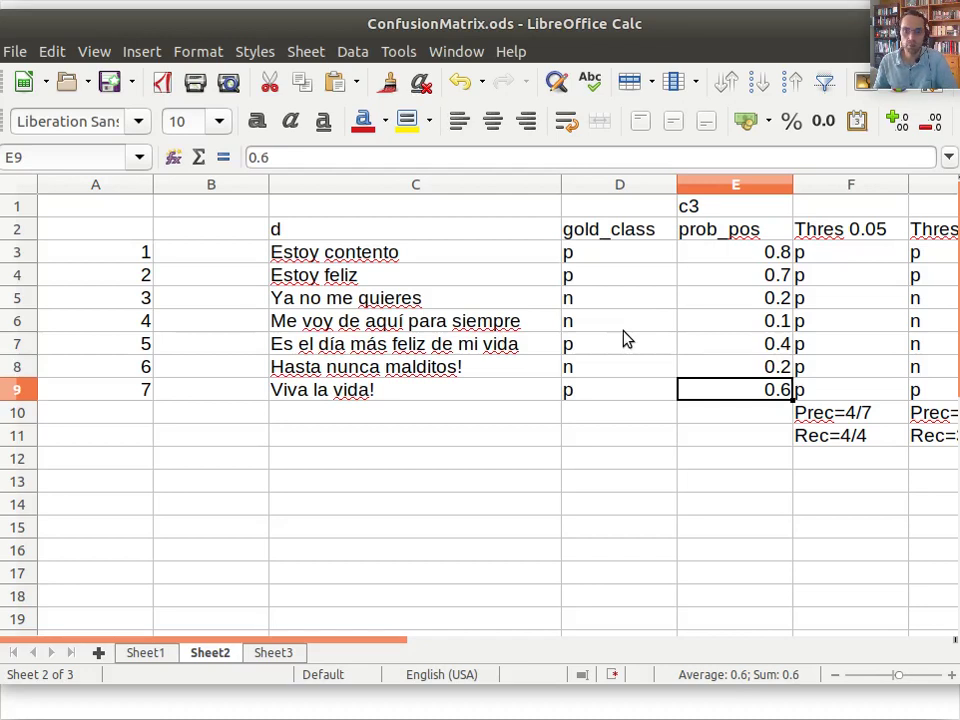
{"action": "key", "text": "Up"}
{"action": "key", "text": "Up"}
{"action": "key", "text": "Up"}
{"action": "key", "text": "Up"}
{"action": "key", "text": "Up"}
{"action": "key", "text": "Up"}
{"action": "key", "text": "Up"}
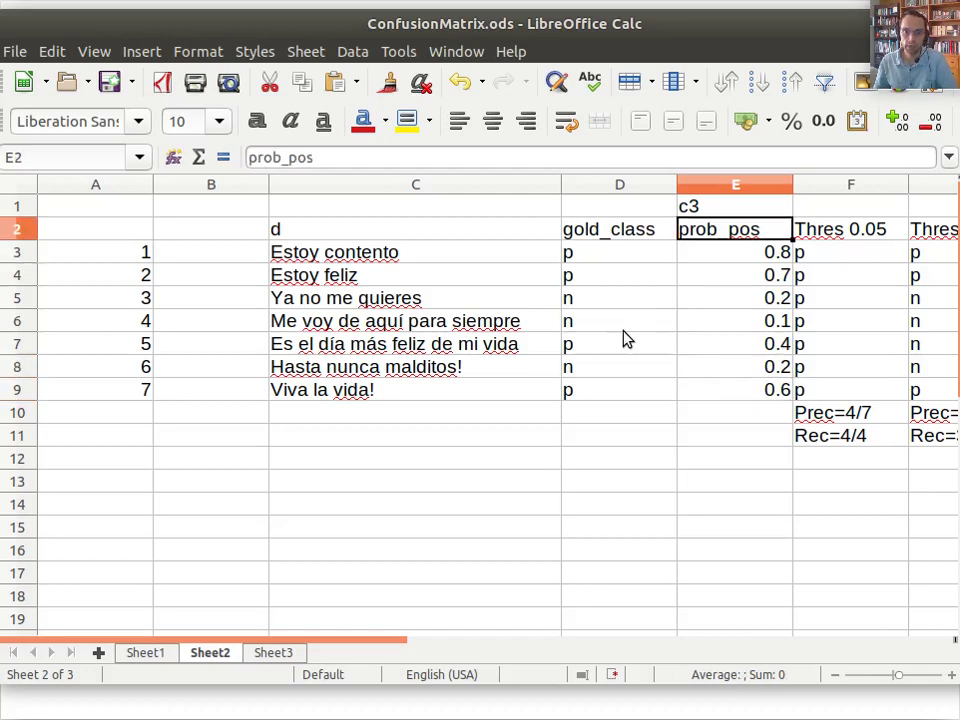
{"action": "key", "text": "Down"}
{"action": "key", "text": "Down"}
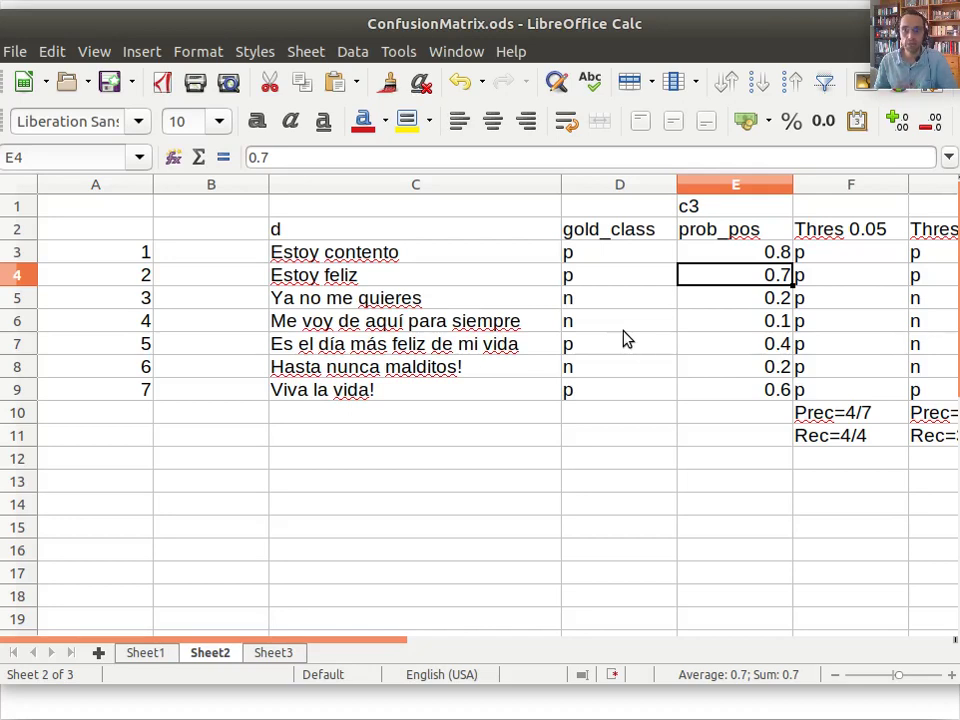
{"action": "key", "text": "Up"}
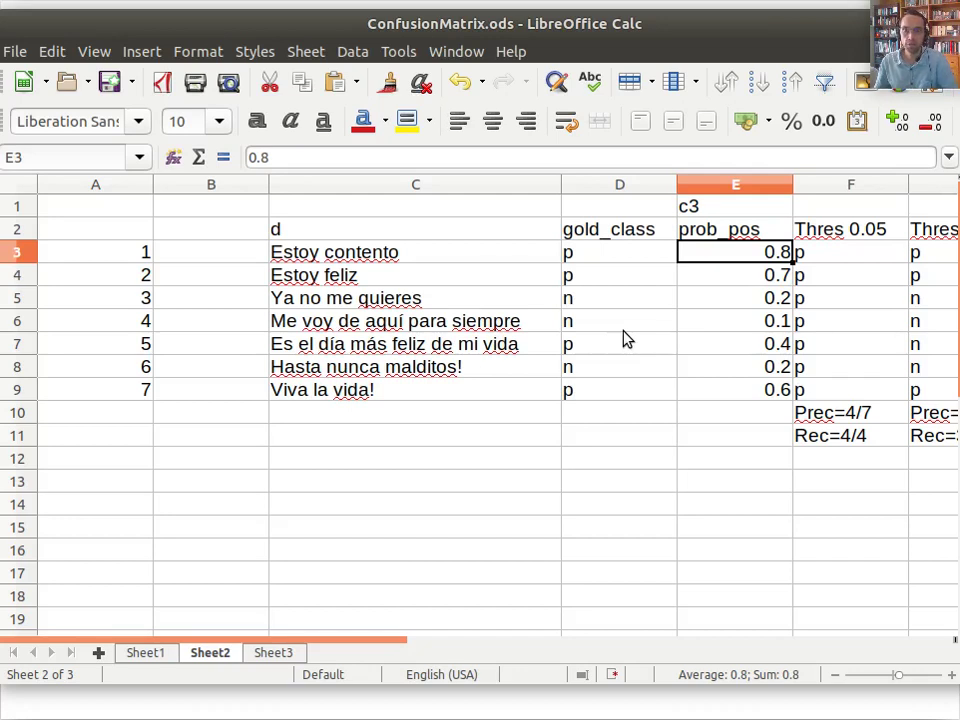
{"action": "key", "text": "Up"}
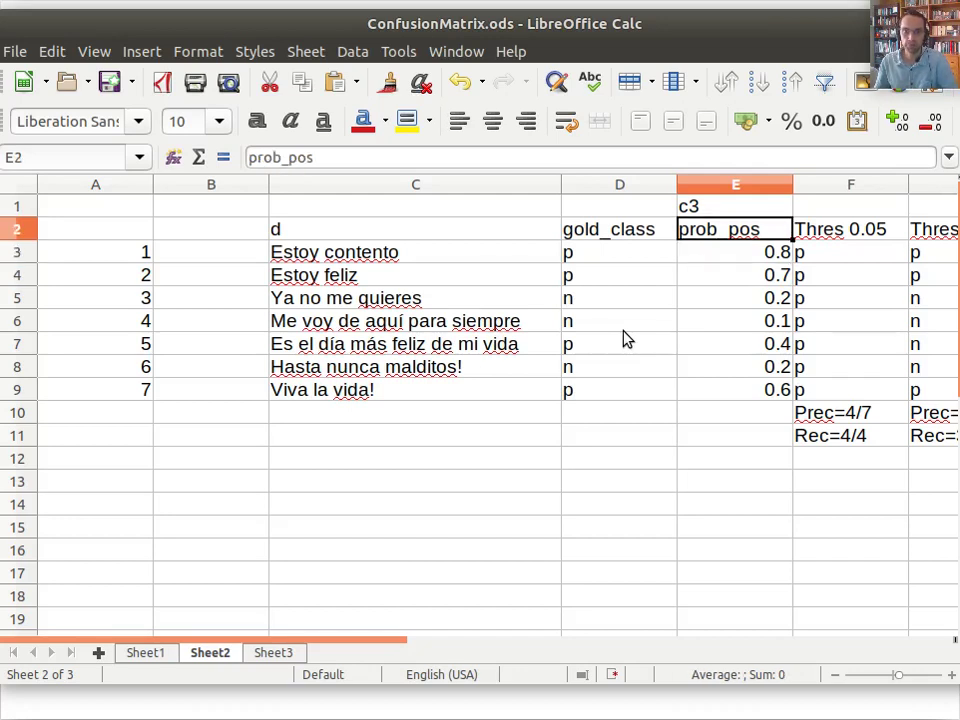
Step: Review the column headings for the three decision thresholds 0.05, 0.5 and 0.75
{"action": "key", "text": "Right"}
{"action": "key", "text": "Right"}
{"action": "key", "text": "Right"}
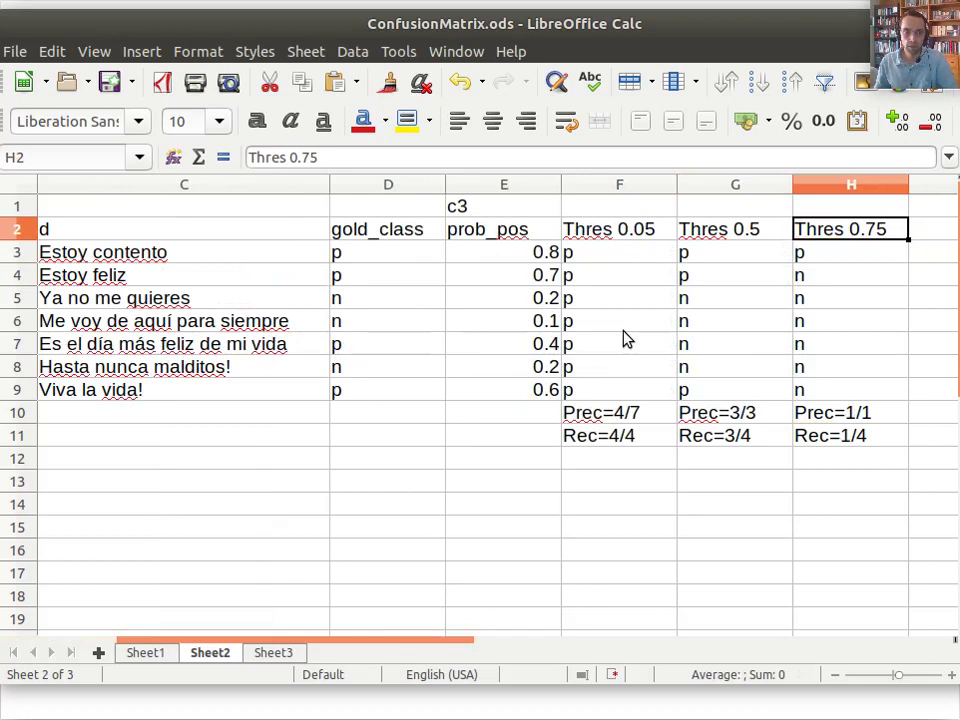
{"action": "key", "text": "Left"}
{"action": "key", "text": "Left"}
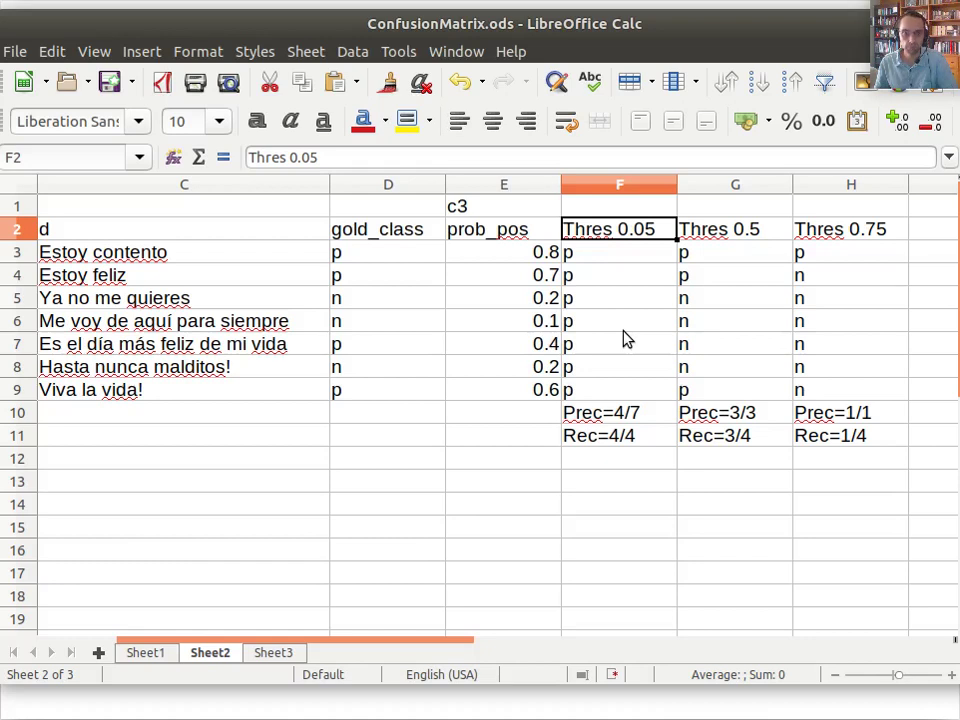
Step: Compare the predicted classes in the Thres 0.05 column with the prob_pos values row by row, ending at the precision cell
{"action": "key", "text": "Down"}
{"action": "key", "text": "Left"}
{"action": "key", "text": "Up"}
{"action": "key", "text": "Right"}
{"action": "key", "text": "Down"}
{"action": "key", "text": "Left"}
{"action": "key", "text": "Right"}
{"action": "key", "text": "Down"}
{"action": "key", "text": "Down"}
{"action": "key", "text": "Left"}
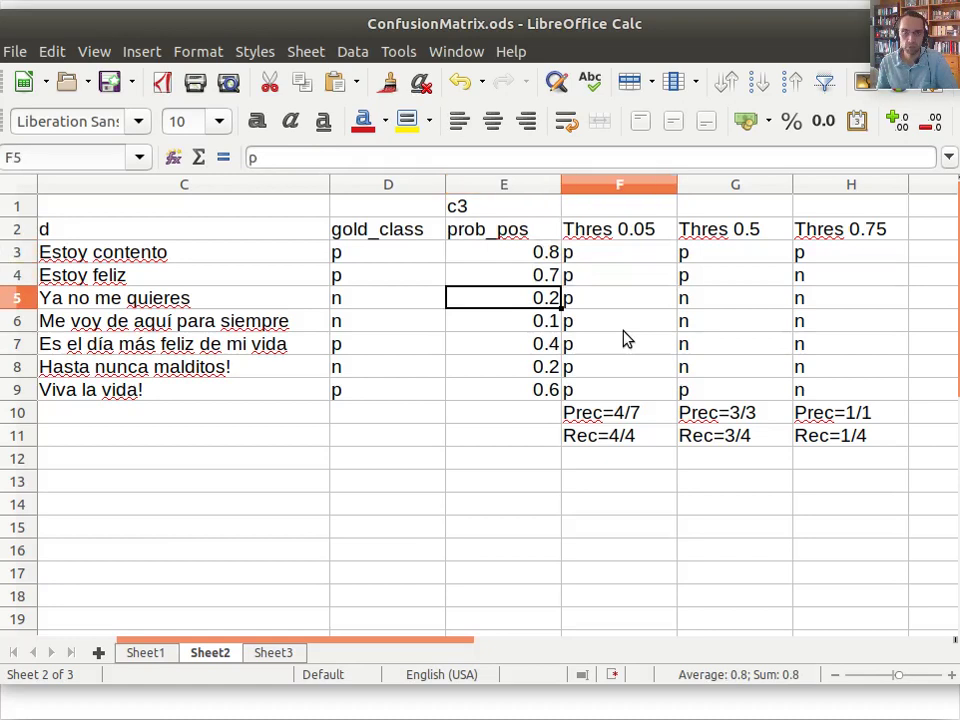
{"action": "key", "text": "Down"}
{"action": "key", "text": "Down"}
{"action": "key", "text": "Down"}
{"action": "key", "text": "Right"}
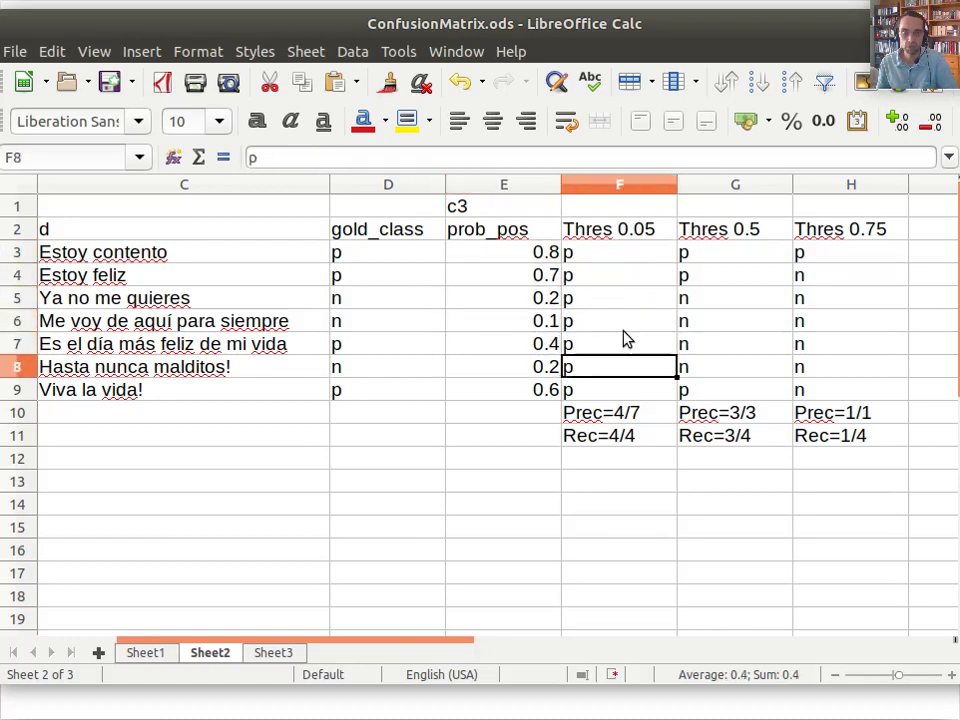
{"action": "key", "text": "Down"}
{"action": "key", "text": "Left"}
{"action": "key", "text": "Right"}
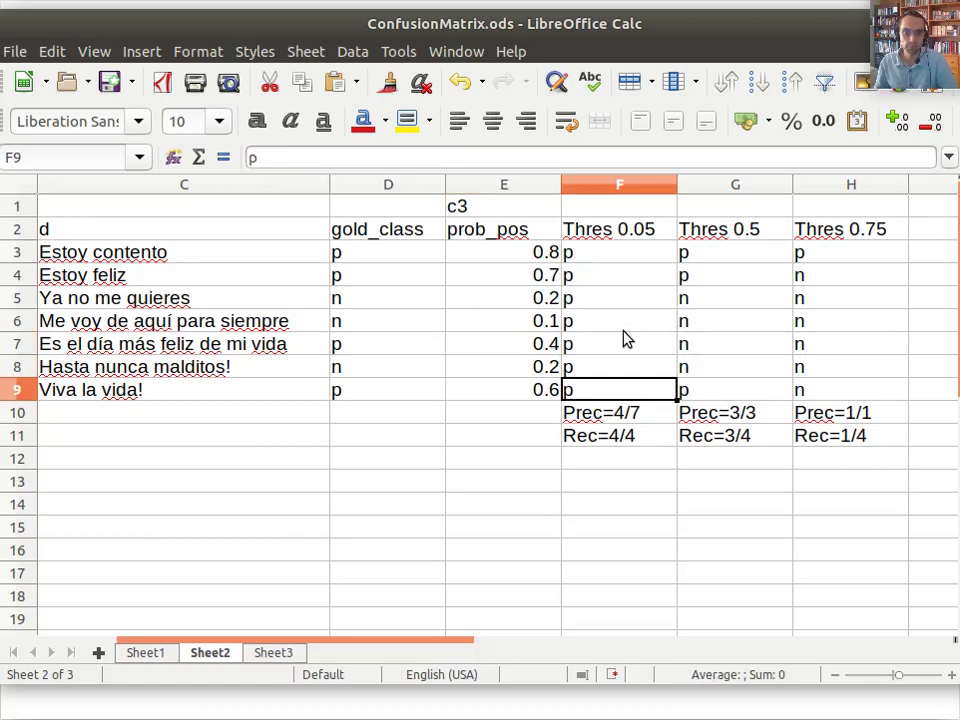
{"action": "key", "text": "Up"}
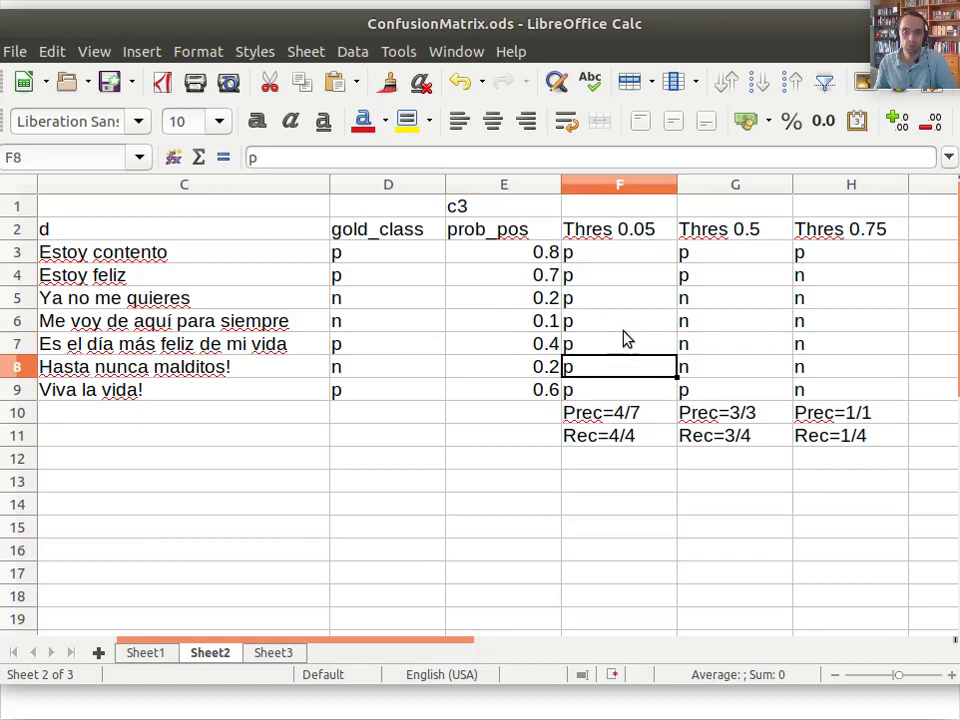
{"action": "key", "text": "Down"}
{"action": "key", "text": "Down"}
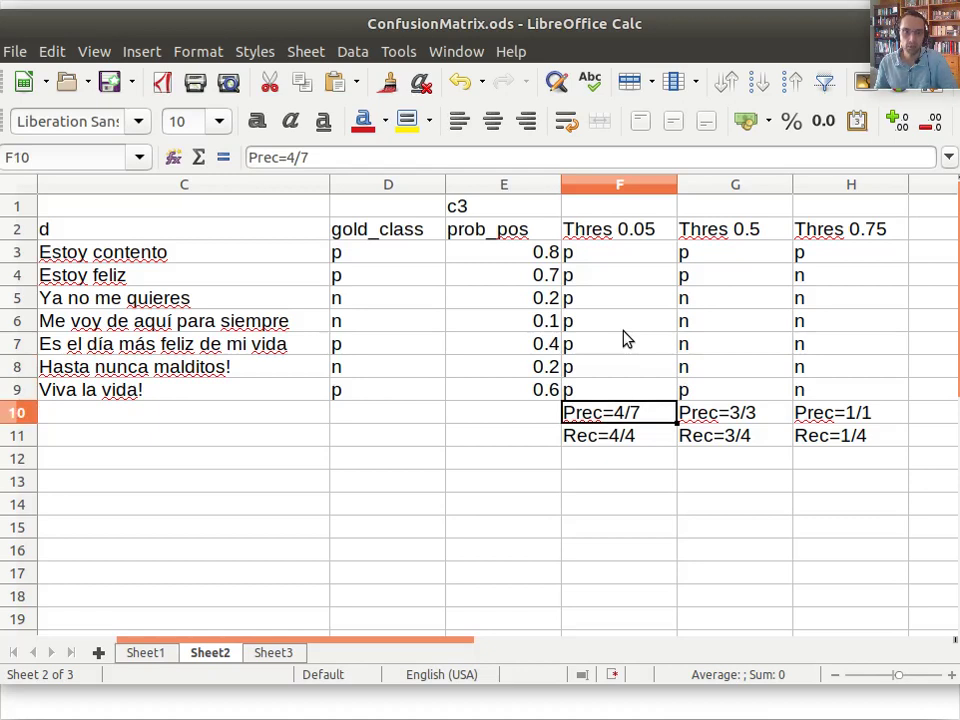
Step: Check the Thres 0.05 predictions against the positive sentences in gold_class to verify the precision in F10
{"action": "key", "text": "Up"}
{"action": "key", "text": "Left"}
{"action": "key", "text": "Right"}
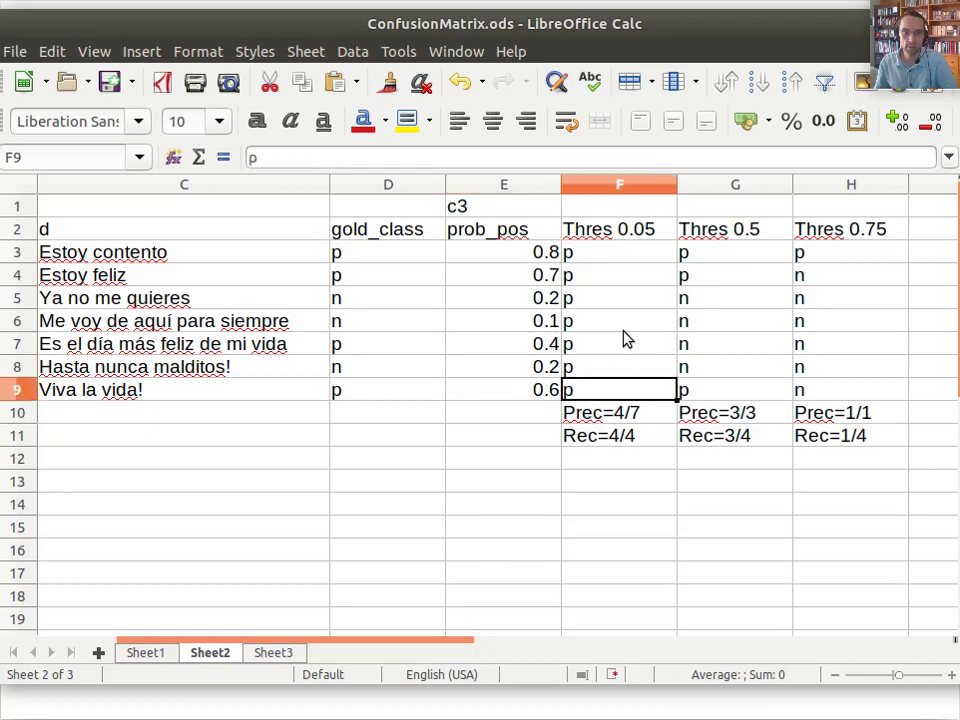
{"action": "key", "text": "Up"}
{"action": "key", "text": "Up"}
{"action": "key", "text": "Up"}
{"action": "key", "text": "Up"}
{"action": "key", "text": "Up"}
{"action": "key", "text": "Up"}
{"action": "key", "text": "Down"}
{"action": "key", "text": "Down"}
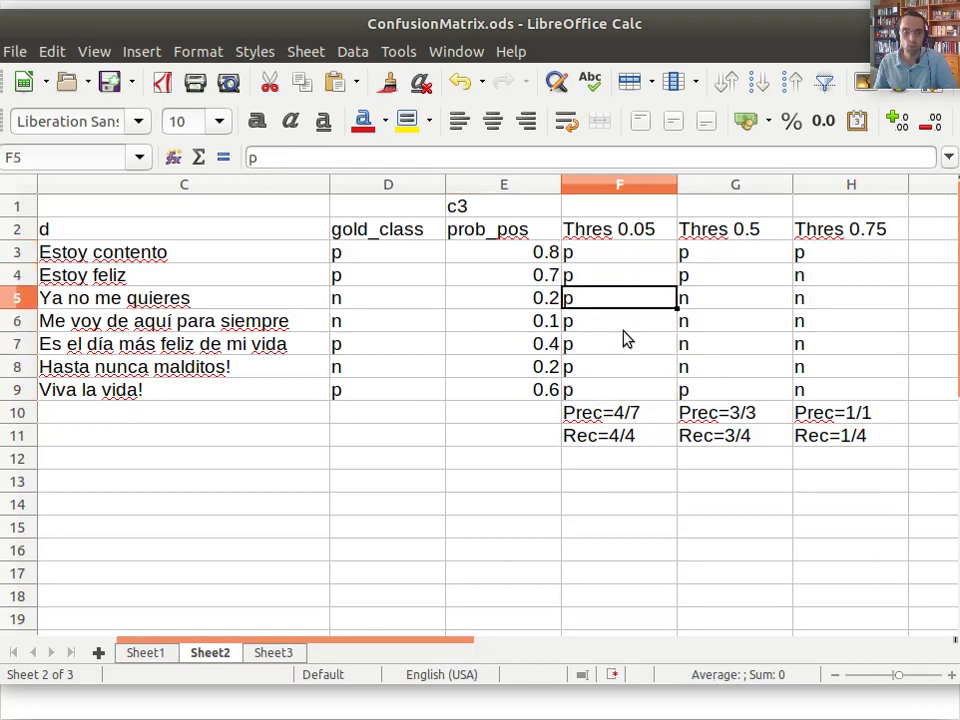
{"action": "left_click", "coordinate": [381, 250]}
{"action": "left_click", "coordinate": [373, 277]}
{"action": "left_click", "coordinate": [366, 350]}
{"action": "left_click", "coordinate": [386, 392]}
{"action": "left_click", "coordinate": [632, 416]}
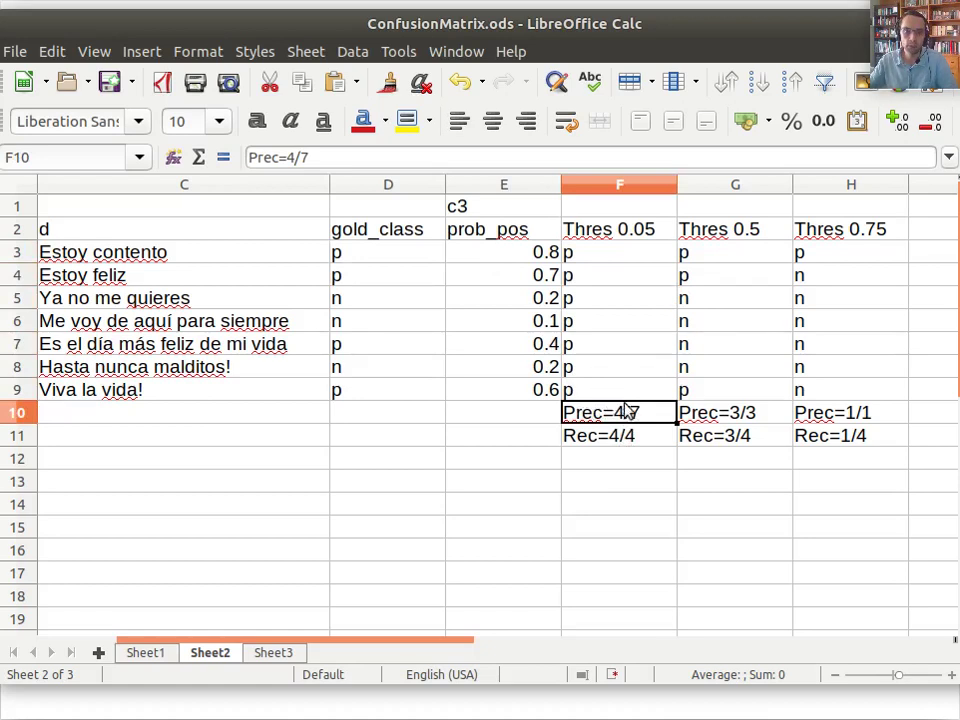
Step: Check the recall at threshold 0.05 by going through the positive gold_class cells and selecting the predictions F3:F8
{"action": "left_click", "coordinate": [336, 258]}
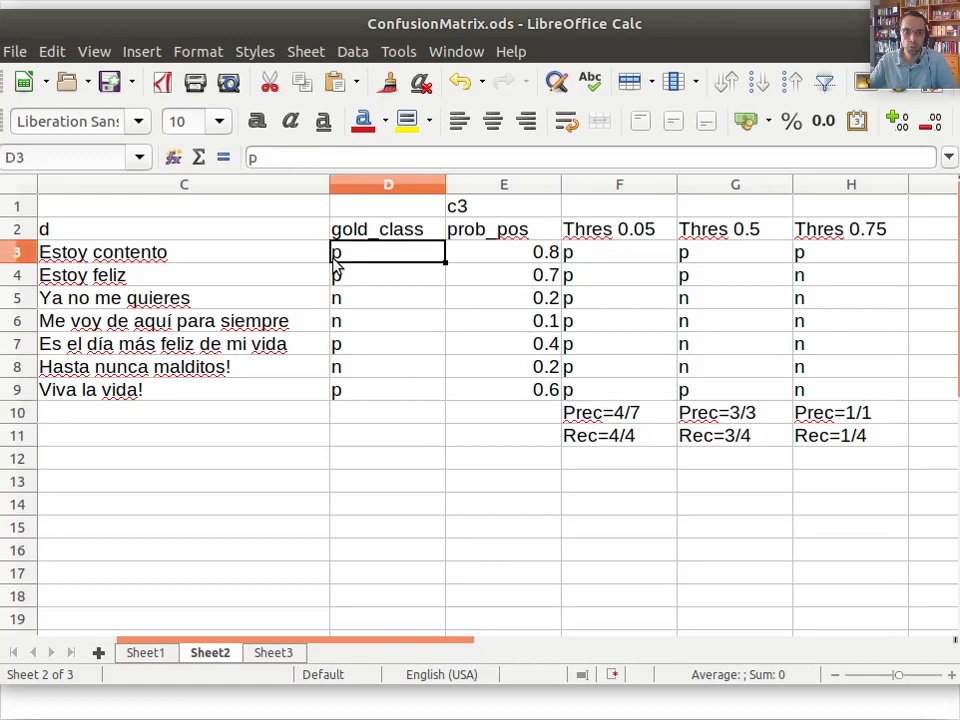
{"action": "left_click", "coordinate": [345, 282]}
{"action": "left_click", "coordinate": [345, 345]}
{"action": "left_click", "coordinate": [349, 390]}
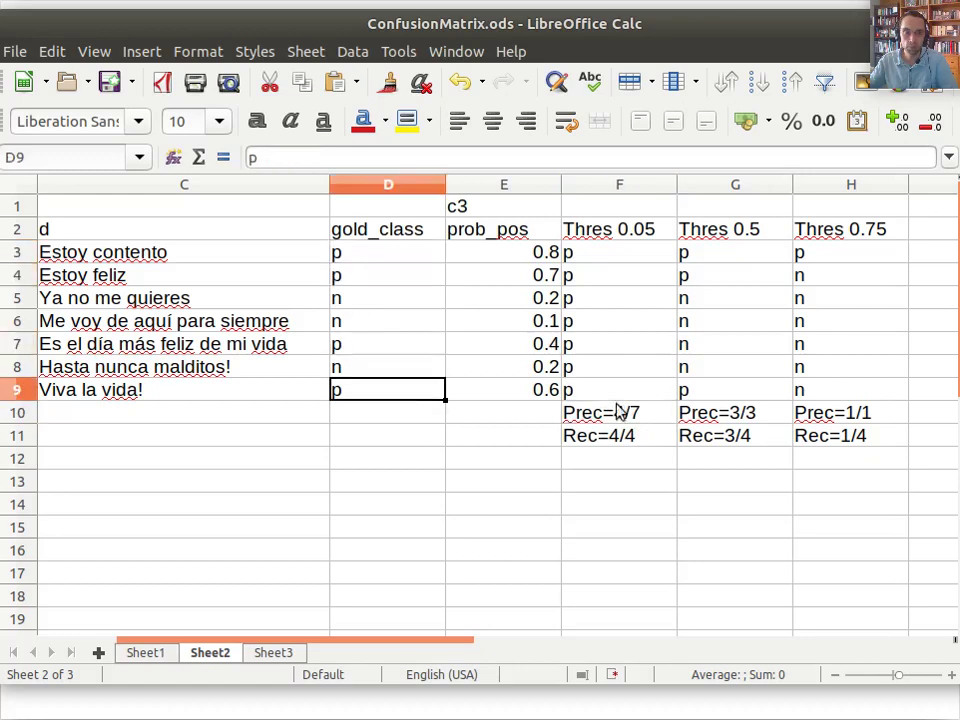
{"action": "left_click_drag", "start_coordinate": [600, 254], "coordinate": [594, 379]}
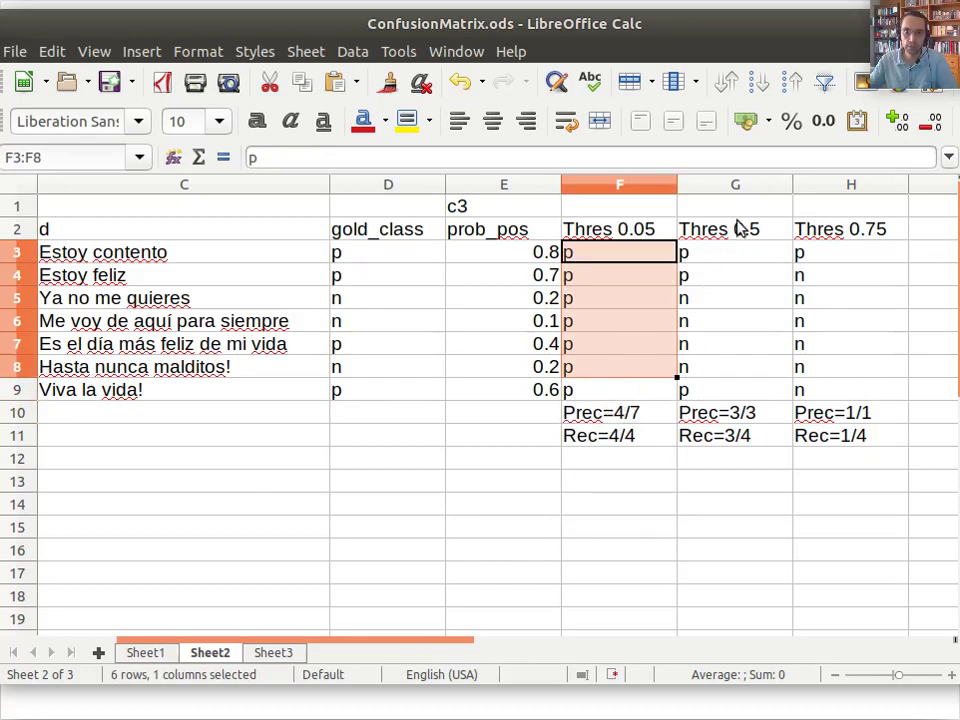
Step: Go through the predicted classes in the Thres 0.5 column from G3 to G9
{"action": "left_click", "coordinate": [752, 249]}
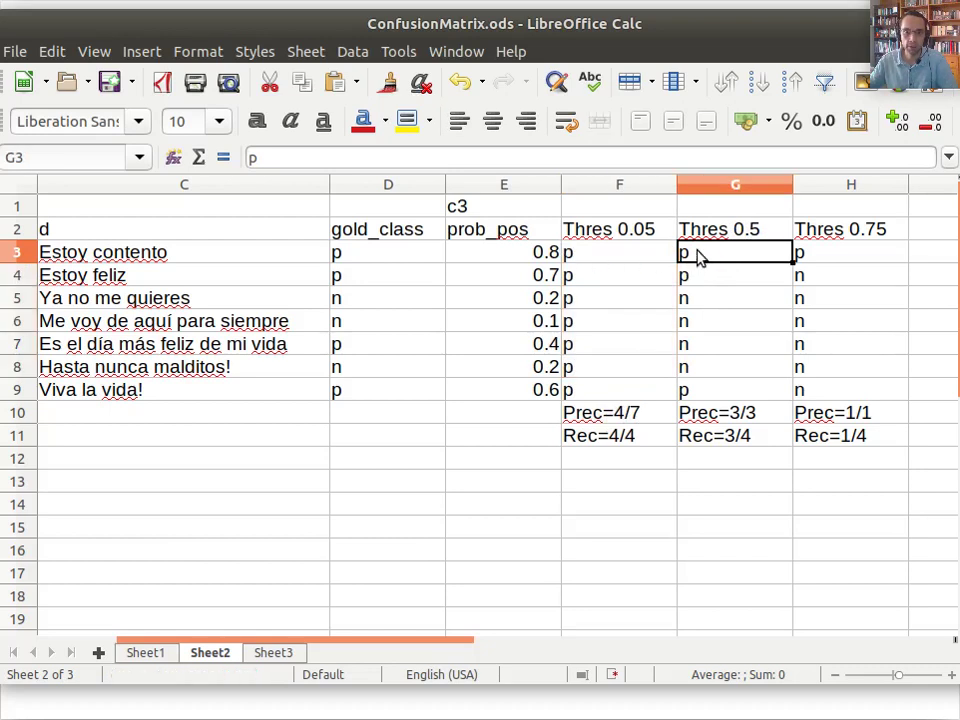
{"action": "key", "text": "Down"}
{"action": "key", "text": "Down"}
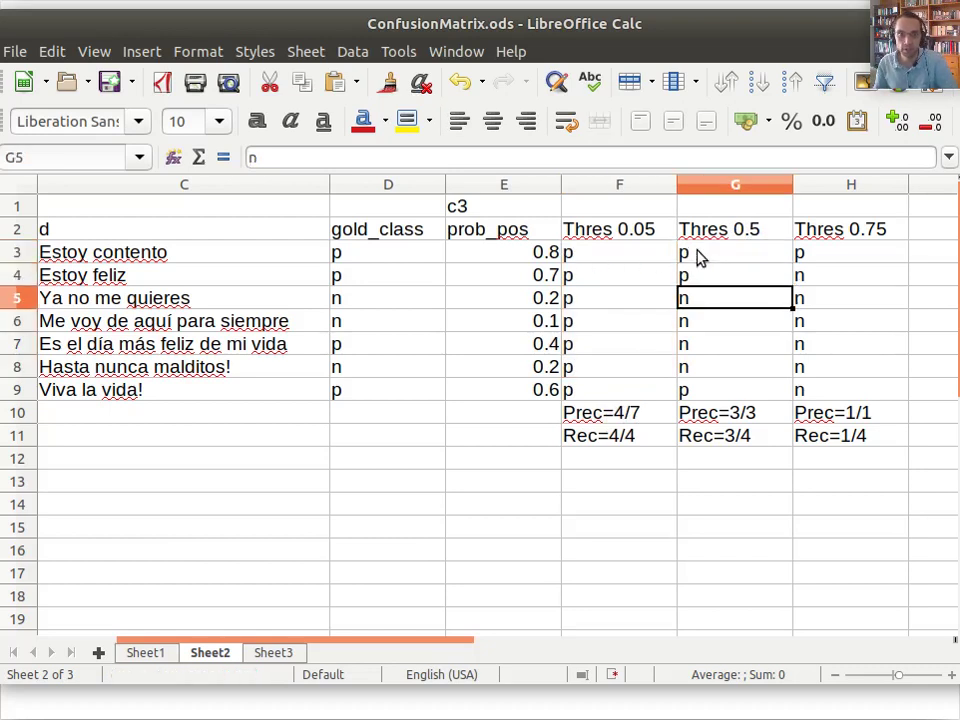
{"action": "key", "text": "Down"}
{"action": "key", "text": "Down"}
{"action": "key", "text": "Down"}
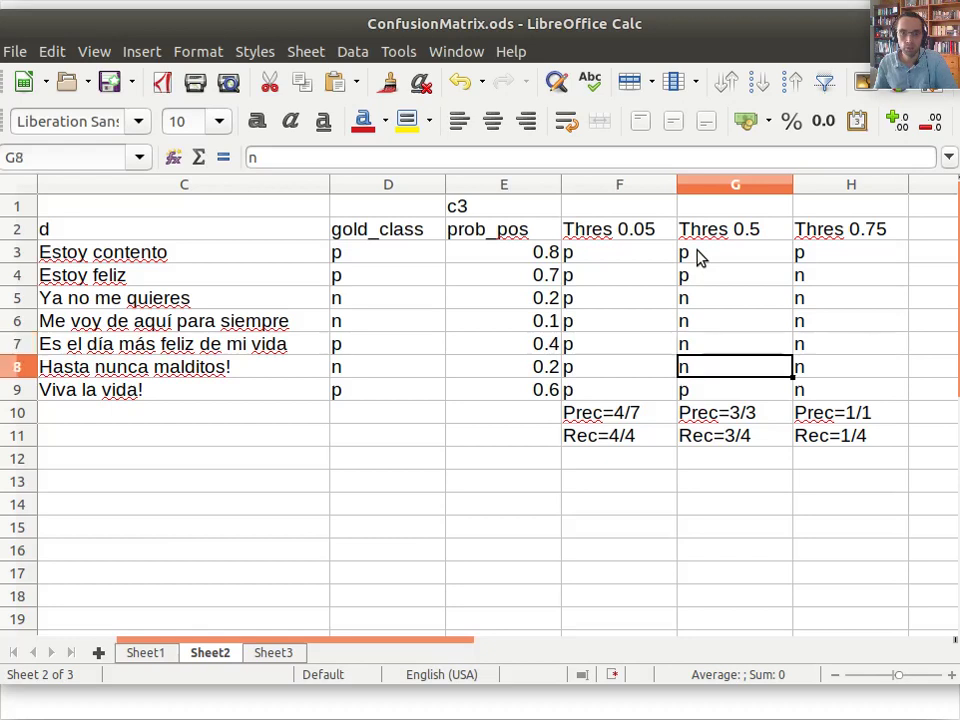
{"action": "key", "text": "Down"}
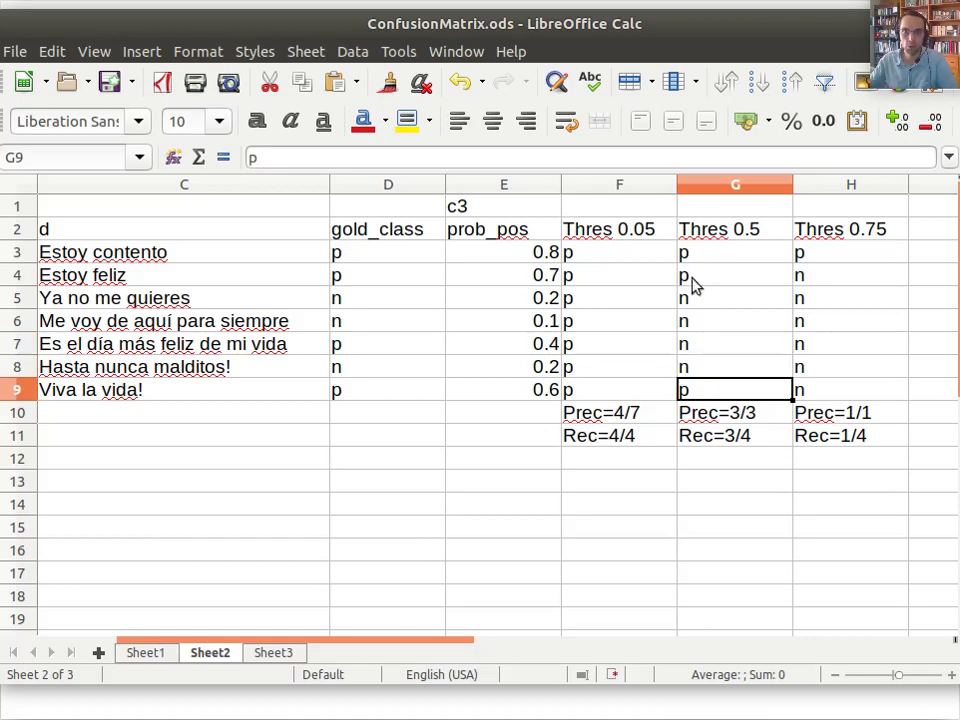
Step: Check the positive predictions G3, G4 and G9 against the precision and recall cells for threshold 0.5
{"action": "left_click", "coordinate": [692, 257]}
{"action": "left_click", "coordinate": [688, 279]}
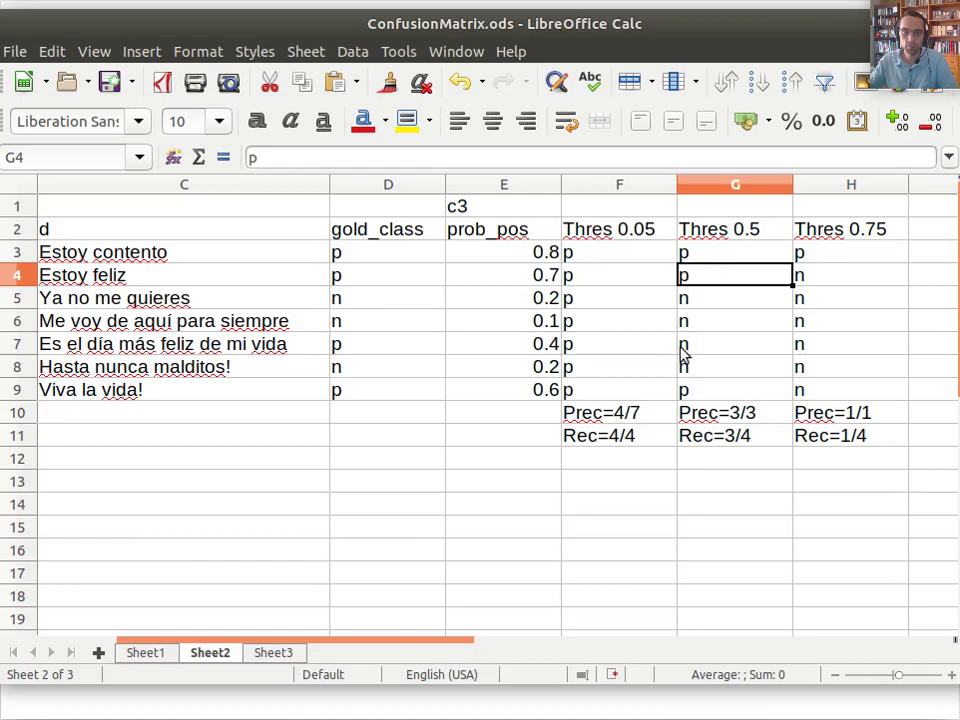
{"action": "left_click", "coordinate": [690, 391]}
{"action": "left_click", "coordinate": [760, 415]}
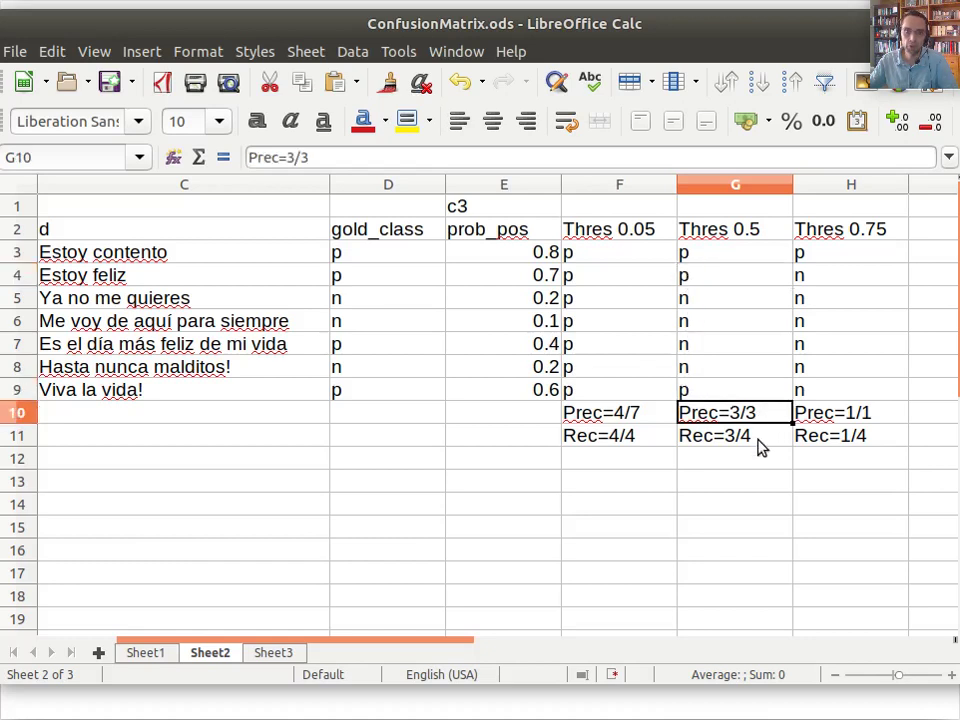
{"action": "left_click", "coordinate": [757, 444]}
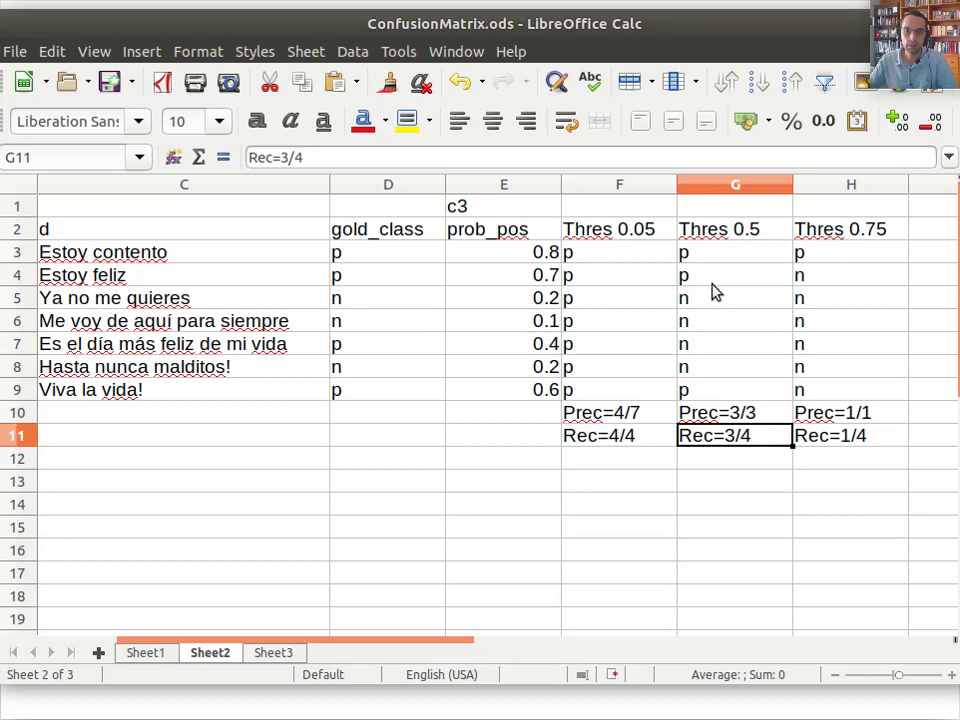
Step: Examine the Thres 0.75 predictions from H3 down to the precision and recall cells in H10 and H11
{"action": "left_click", "coordinate": [871, 233]}
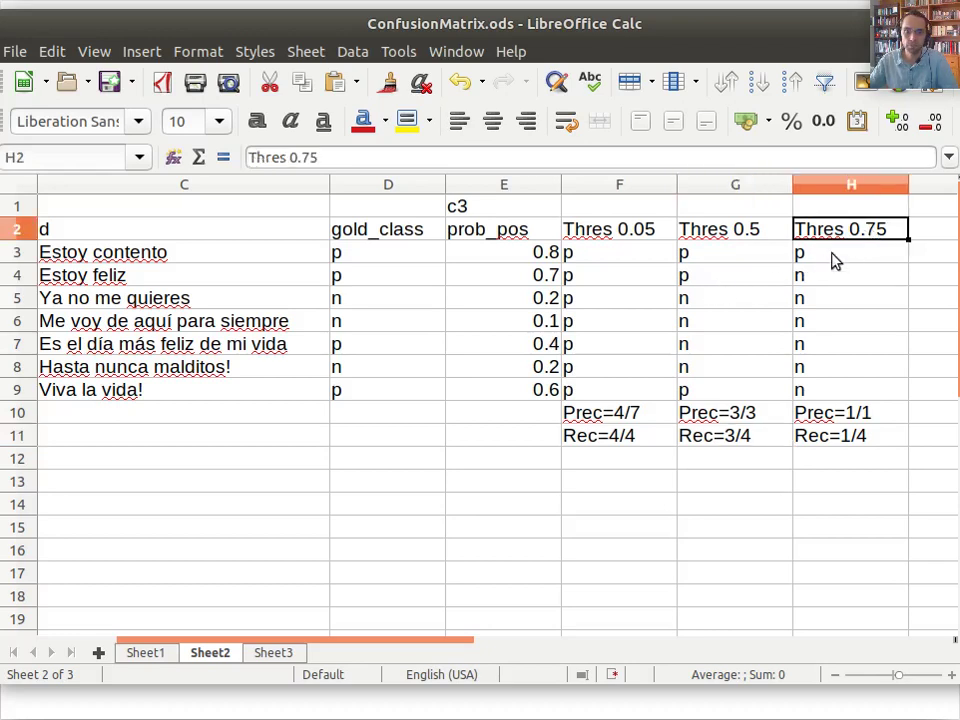
{"action": "left_click", "coordinate": [822, 259]}
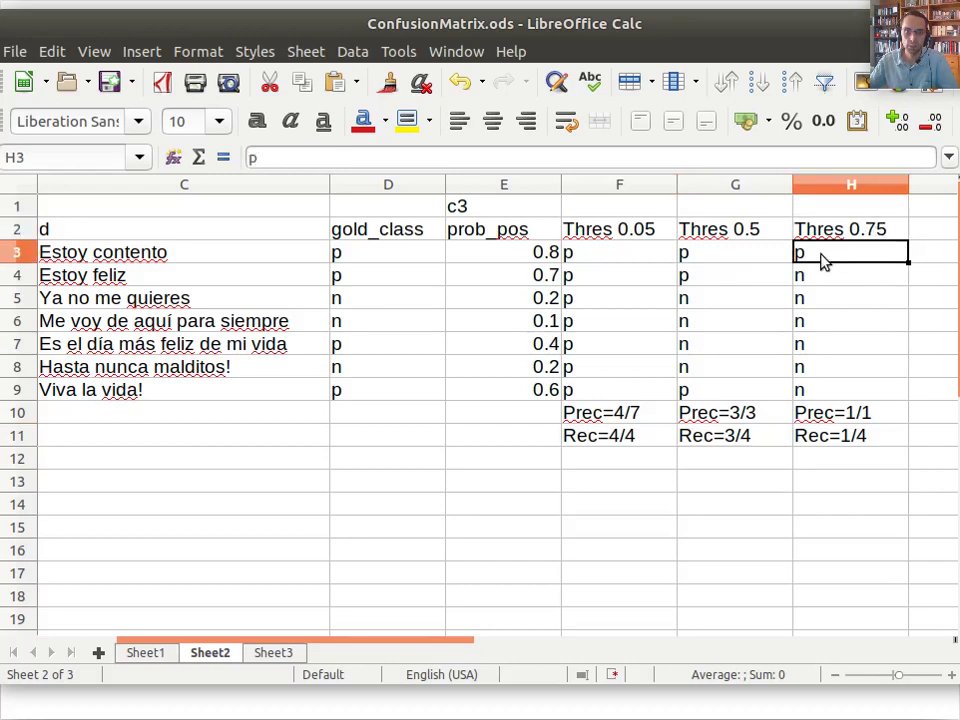
{"action": "key", "text": "Down"}
{"action": "key", "text": "Down"}
{"action": "key", "text": "Down"}
{"action": "key", "text": "Down"}
{"action": "key", "text": "Down"}
{"action": "key", "text": "Down"}
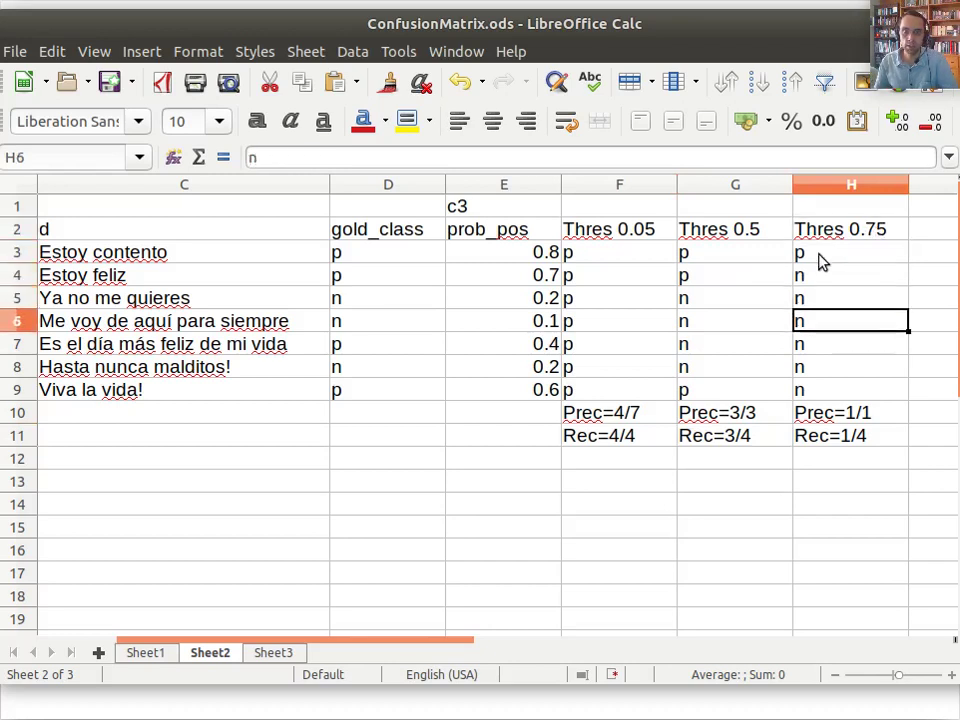
{"action": "key", "text": "Down"}
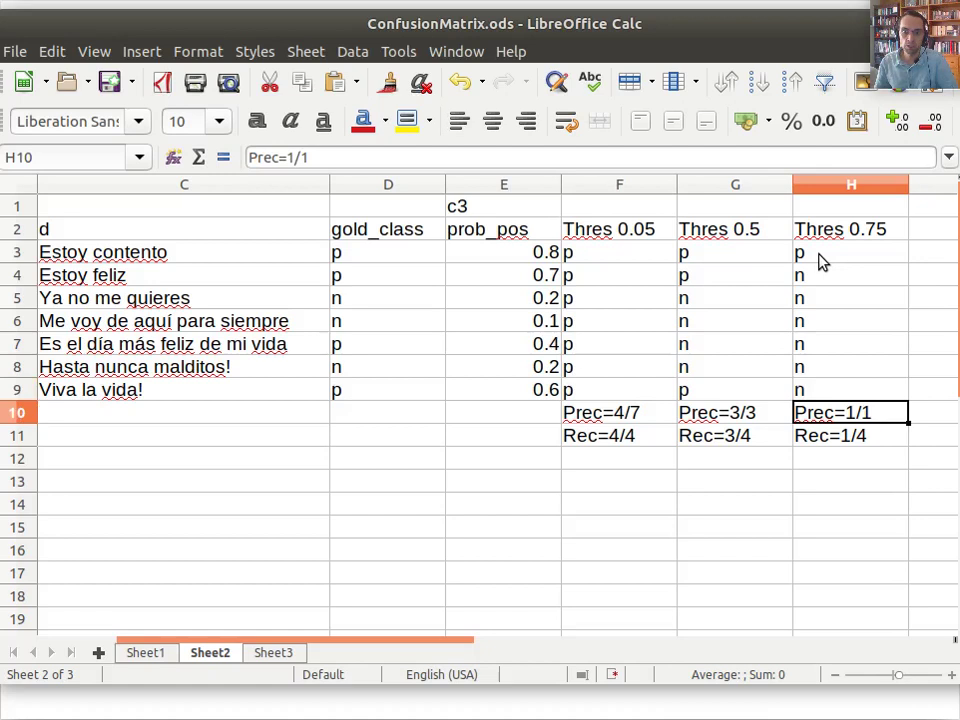
{"action": "key", "text": "Down"}
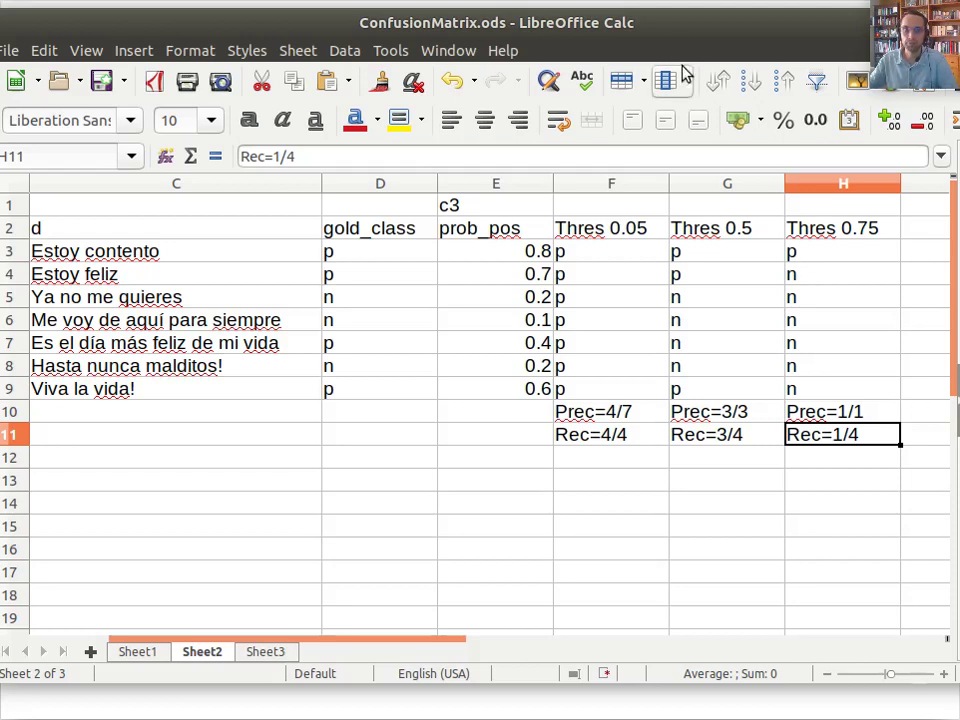
Step: Move the spreadsheet window aside to return to the slides, advance to the F-measure slide and briefly highlight "Precision y Recall"
{"action": "left_click_drag", "start_coordinate": [672, 33], "coordinate": [959, 440]}
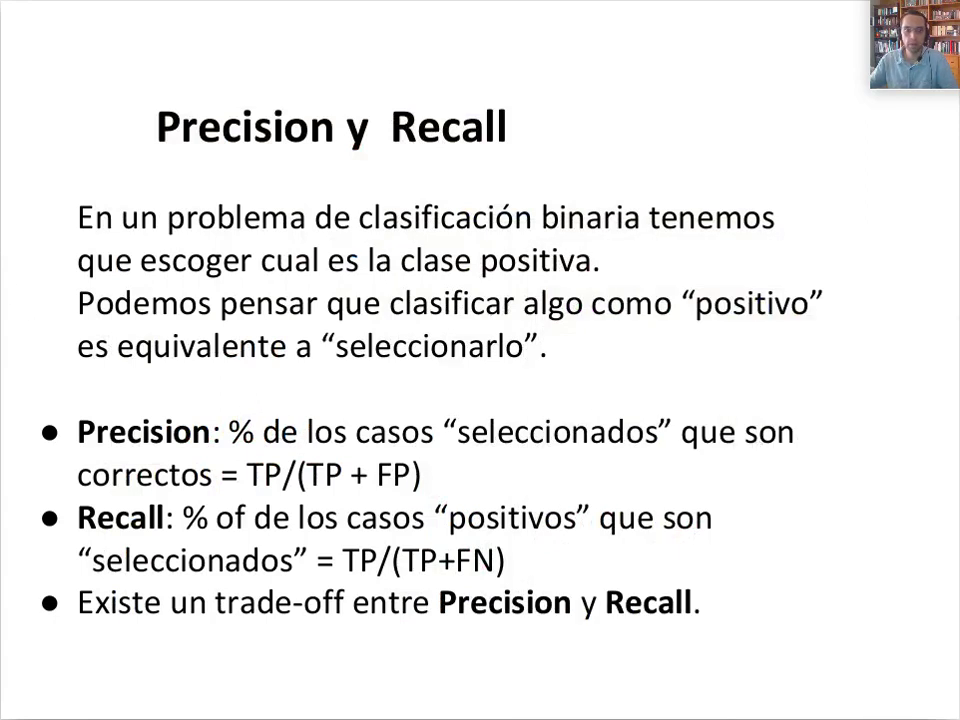
{"action": "key", "text": "Right"}
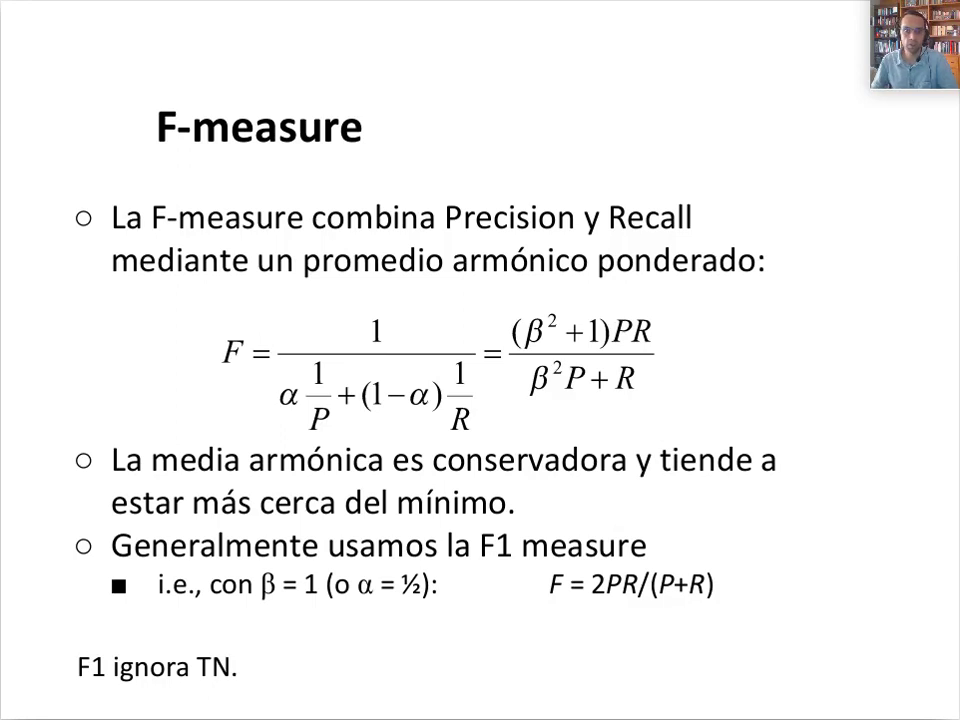
{"action": "left_click_drag", "start_coordinate": [690, 216], "coordinate": [449, 222]}
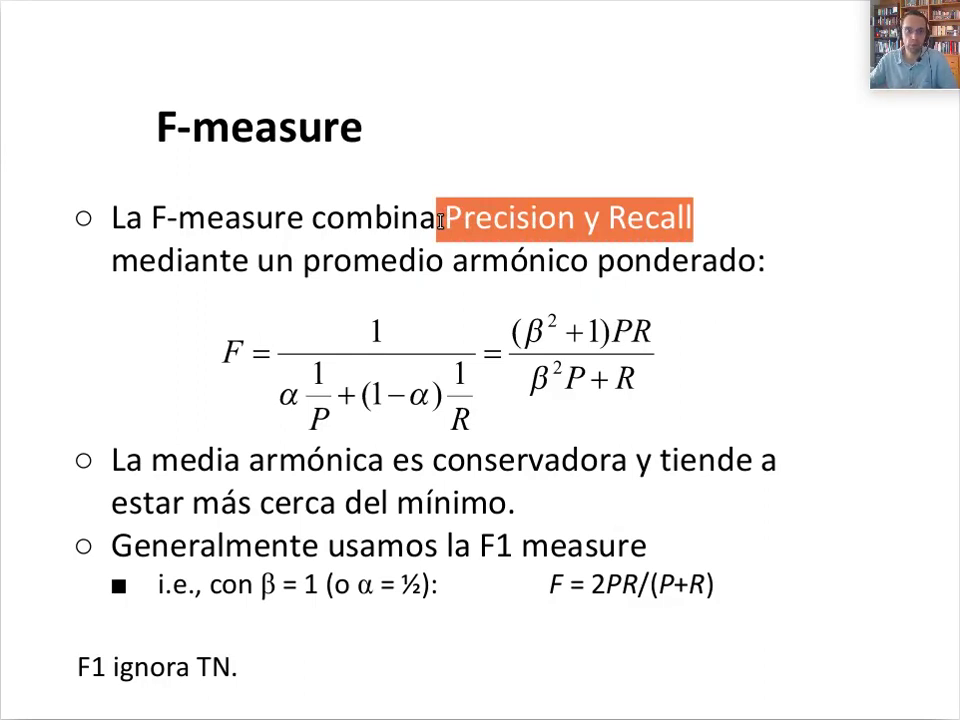
{"action": "left_click", "coordinate": [560, 217]}
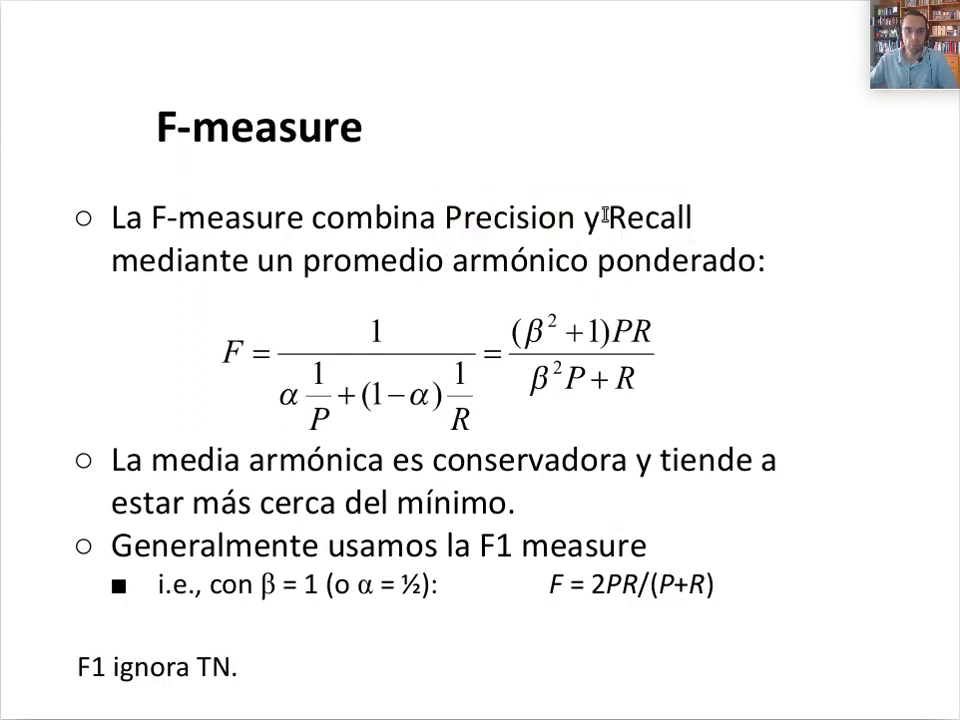